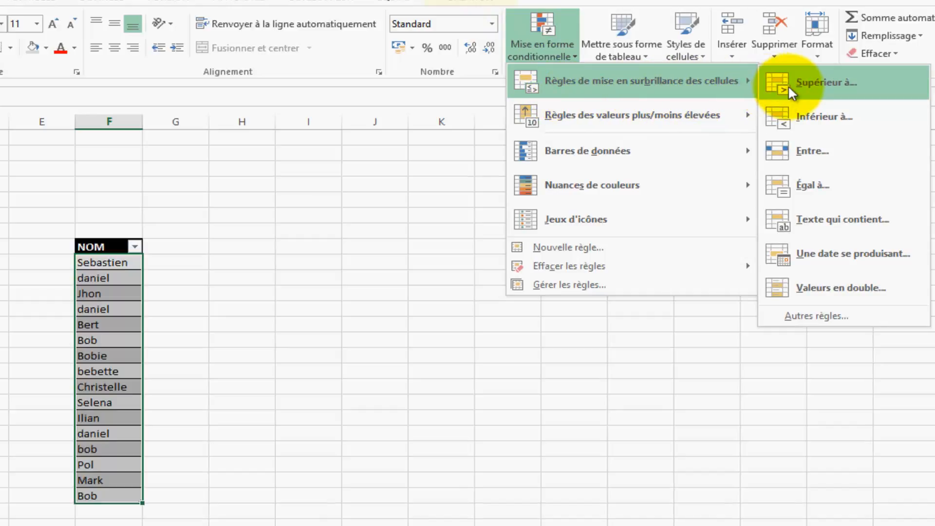
# Highlight duplicate values in the NOM column with light red fill and dark red text
pyautogui.click(845, 299)
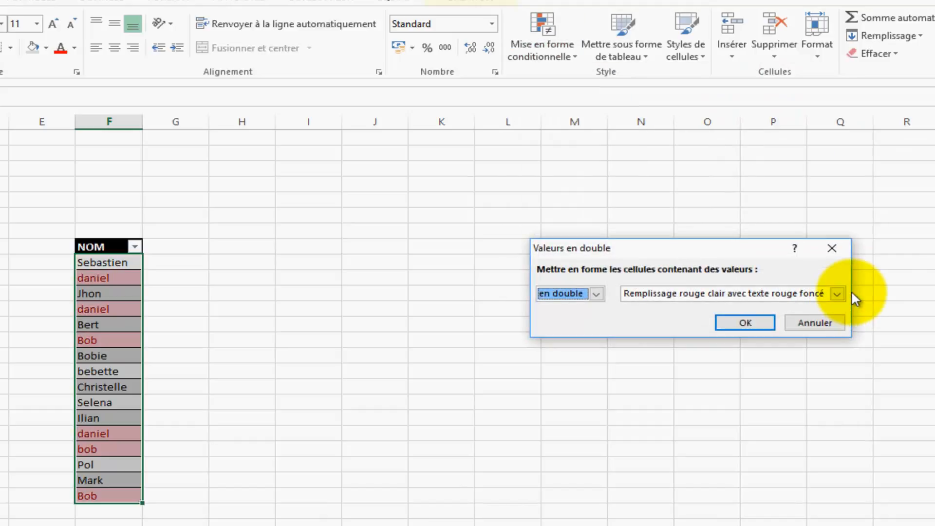
pyautogui.click(598, 295)
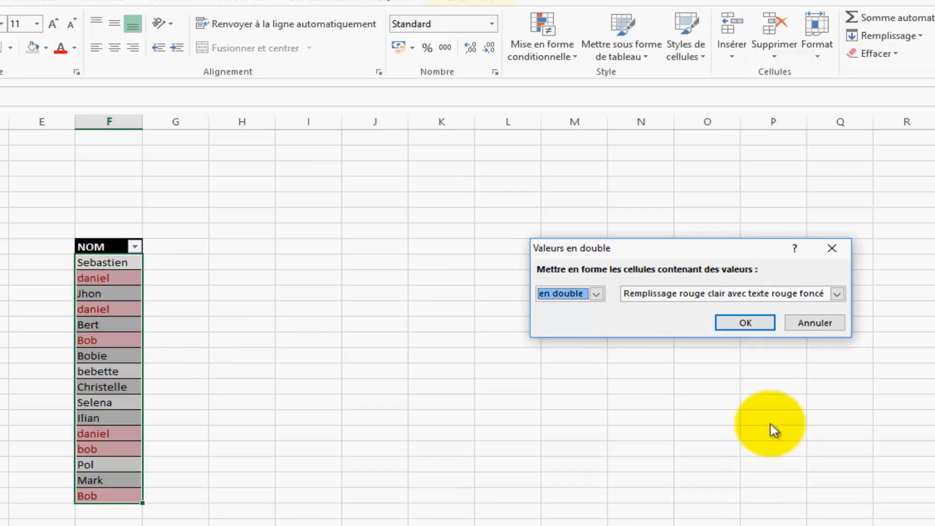
pyautogui.click(745, 323)
pyautogui.moveTo(253, 371); pyautogui.dragTo(267, 382)
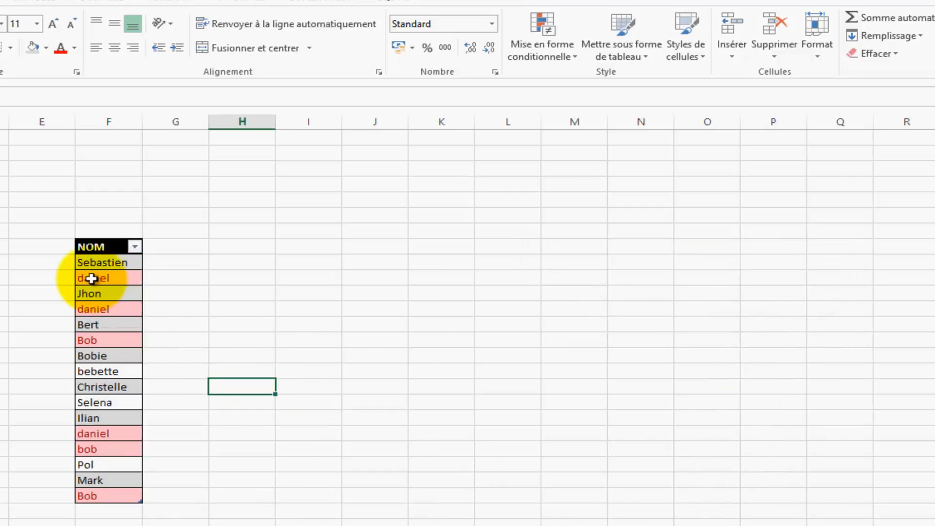
# Check which repeated names in the NOM column are highlighted, comparing entries that differ only in letter case
pyautogui.click(117, 308)
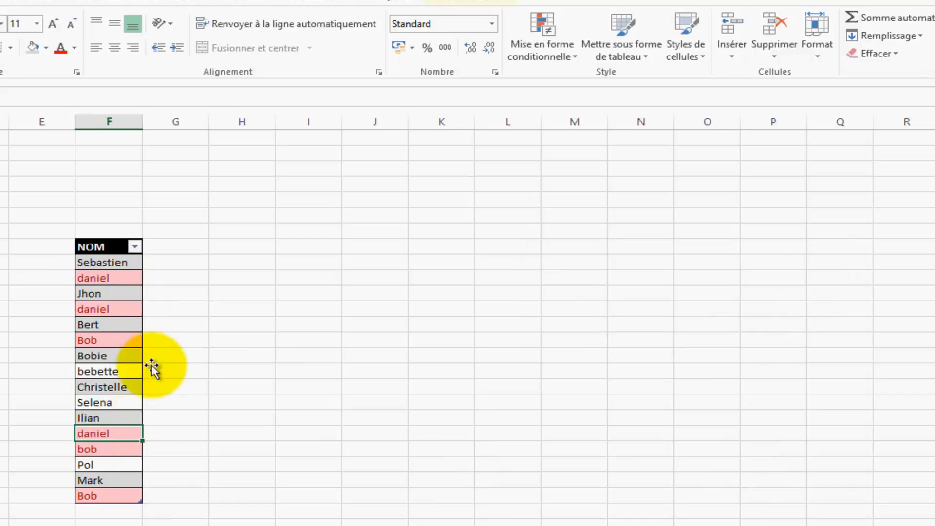
pyautogui.click(138, 278)
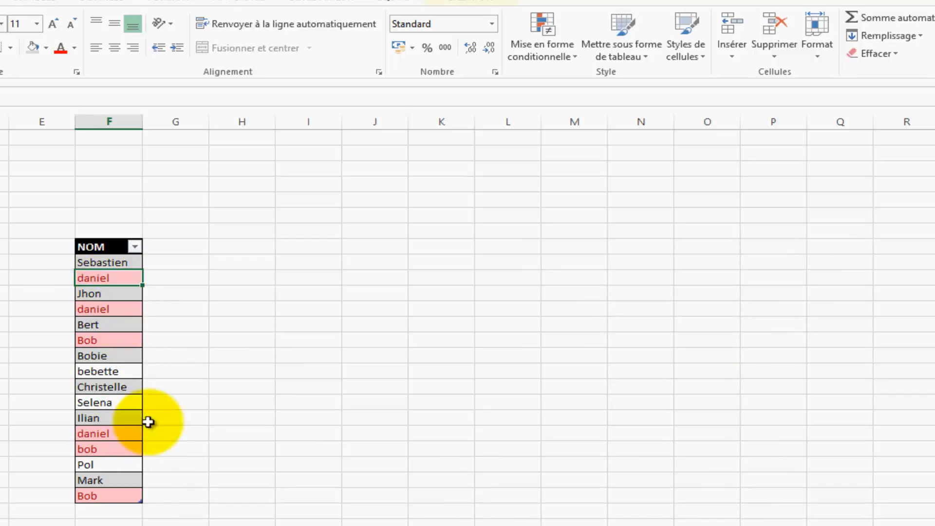
pyautogui.click(115, 503)
pyautogui.click(108, 452)
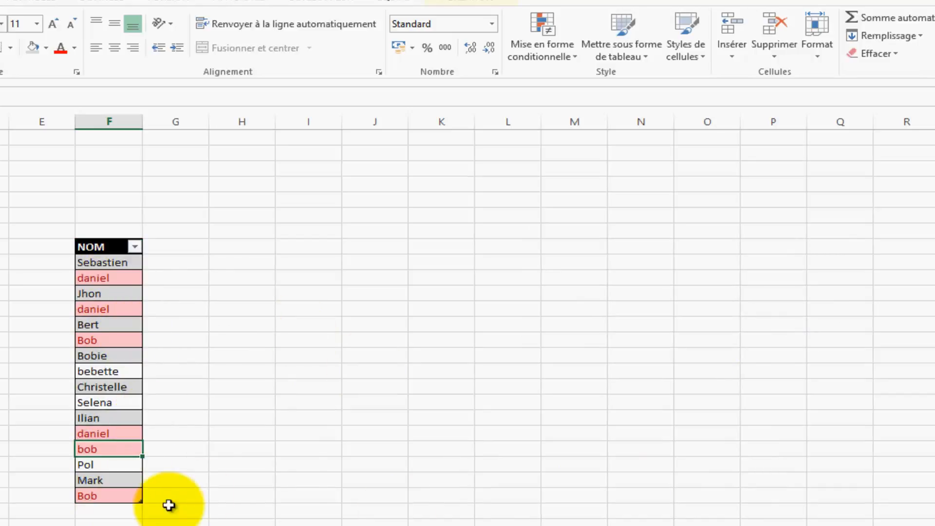
pyautogui.click(287, 466)
# Add a row at the end of the NOM table and enter the name from F13 again in lowercase
pyautogui.click(113, 496)
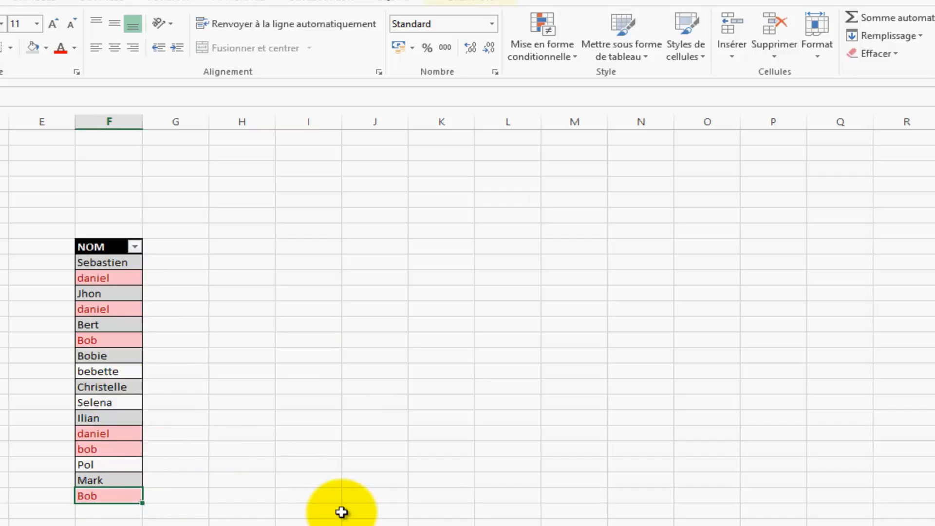
pyautogui.press('Tab')
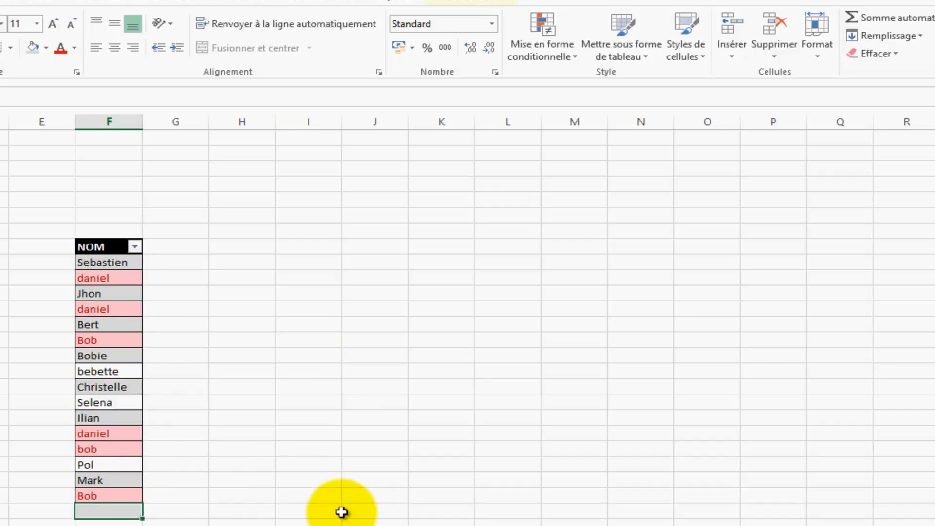
pyautogui.write('bert')
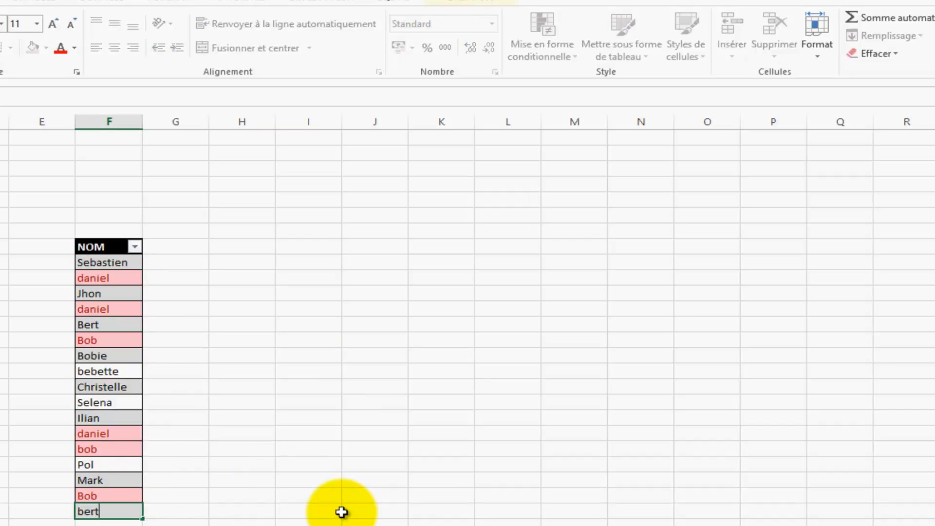
pyautogui.click(341, 512)
pyautogui.click(129, 511)
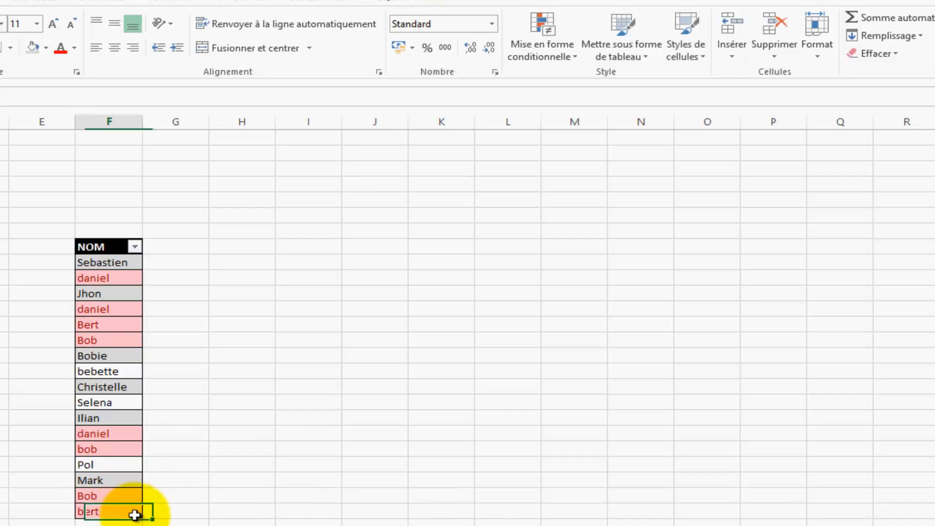
pyautogui.click(307, 514)
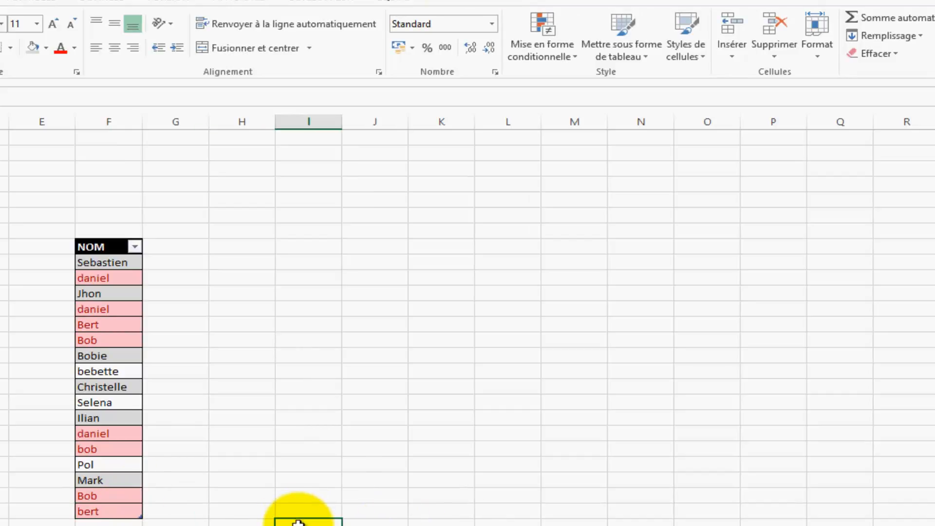
pyautogui.click(491, 343)
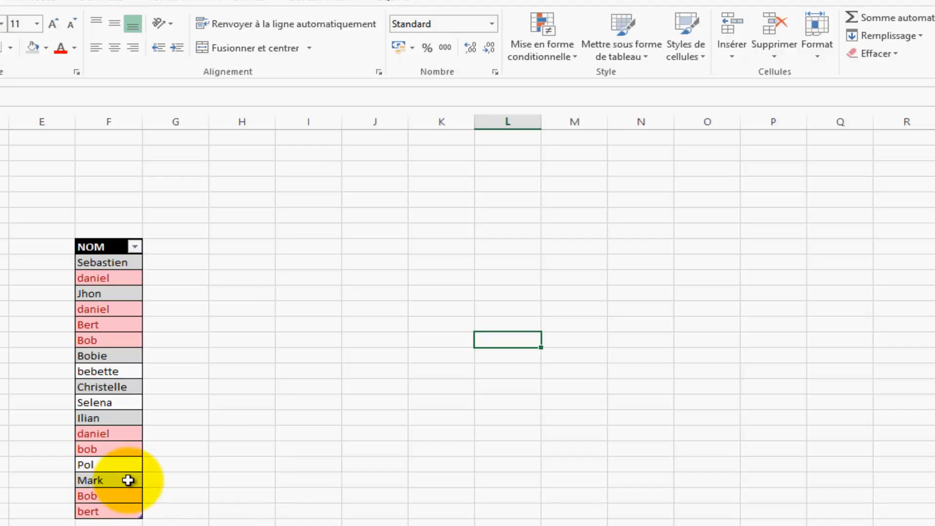
# Clear all conditional formatting rules from the NOM table
pyautogui.moveTo(109, 263); pyautogui.dragTo(98, 509)
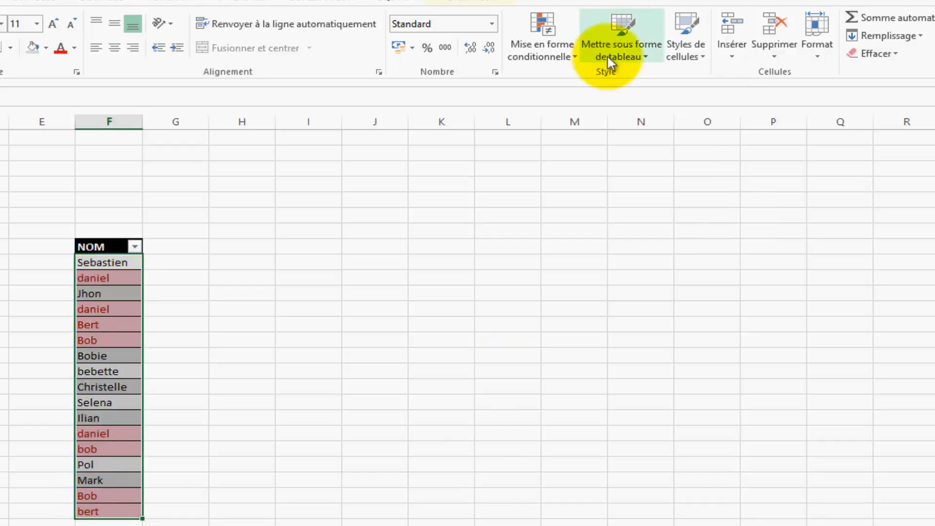
pyautogui.click(542, 48)
pyautogui.moveTo(590, 268)
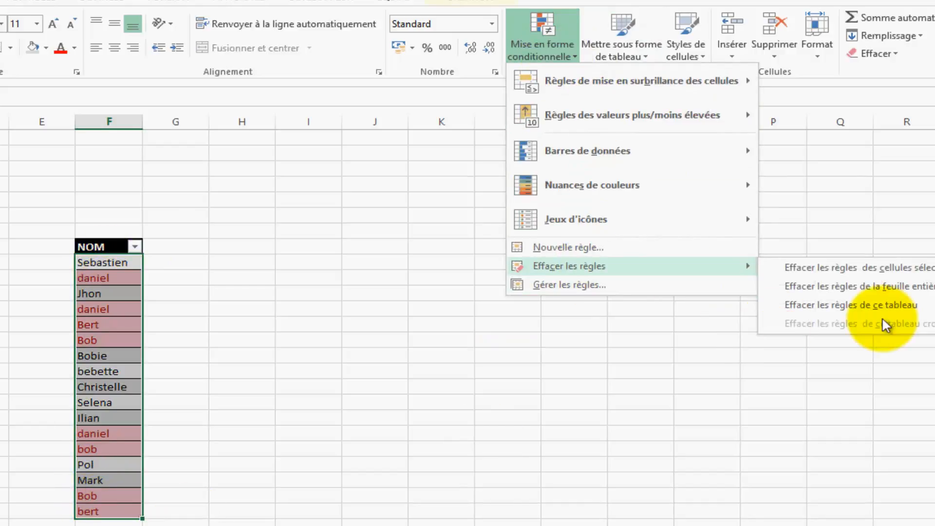
pyautogui.click(808, 304)
# Create a formula-based conditional formatting rule for F9:F25 using =nb.si($F$9:$F$25;f9)>2
pyautogui.click(556, 61)
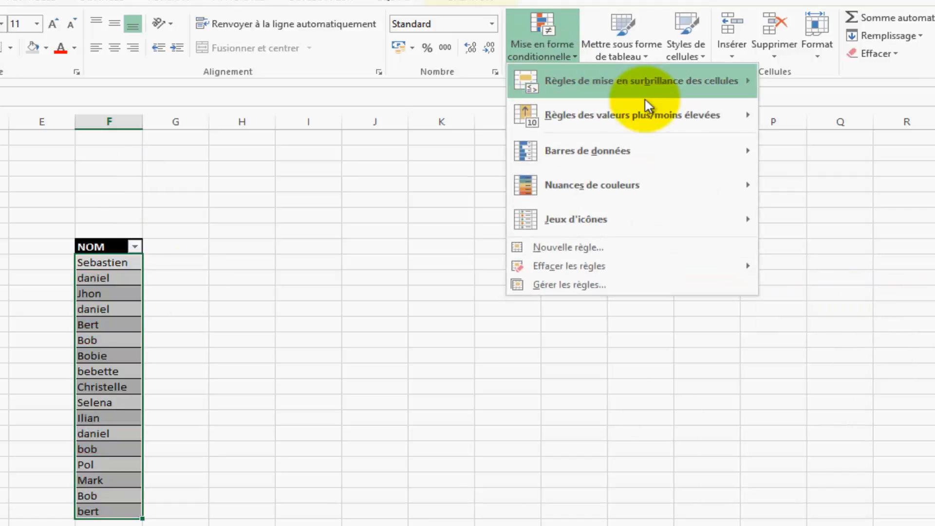
pyautogui.click(598, 251)
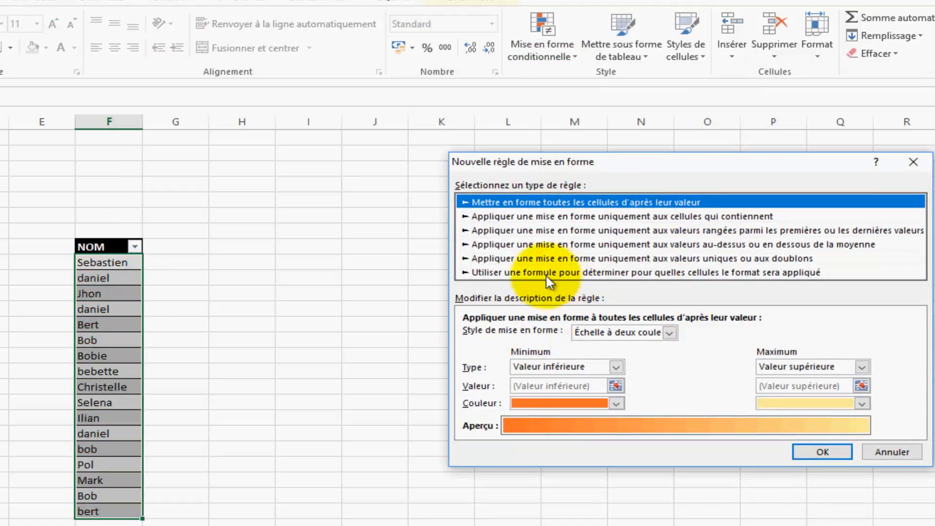
pyautogui.click(527, 275)
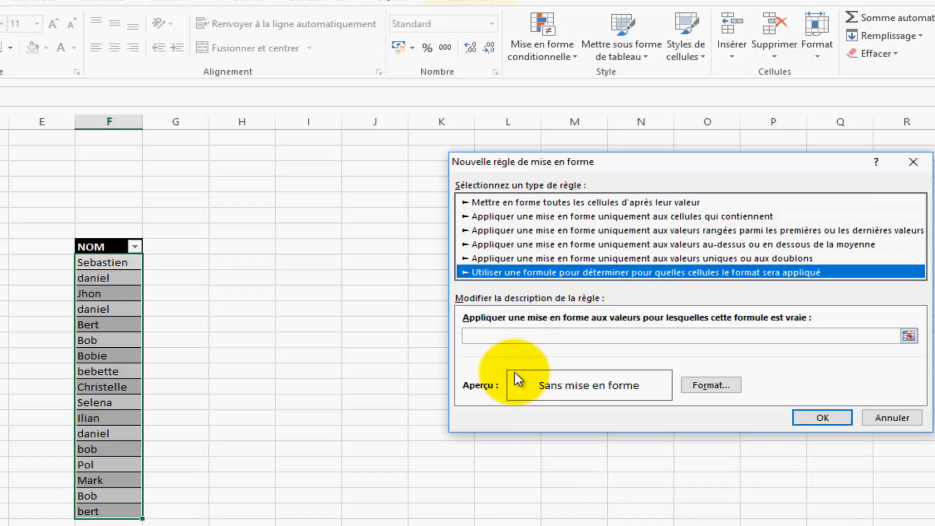
pyautogui.click(507, 340)
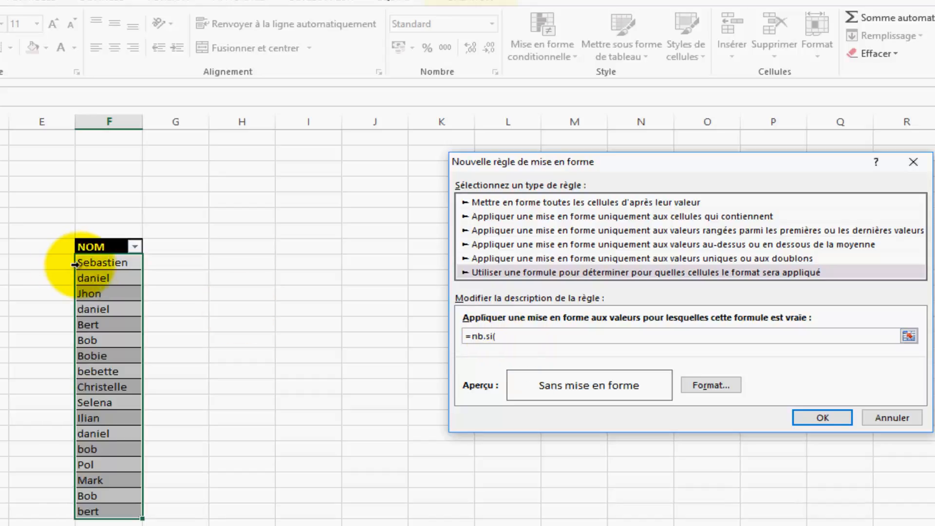
pyautogui.moveTo(87, 263); pyautogui.dragTo(98, 505)
pyautogui.write(';f9)>2')
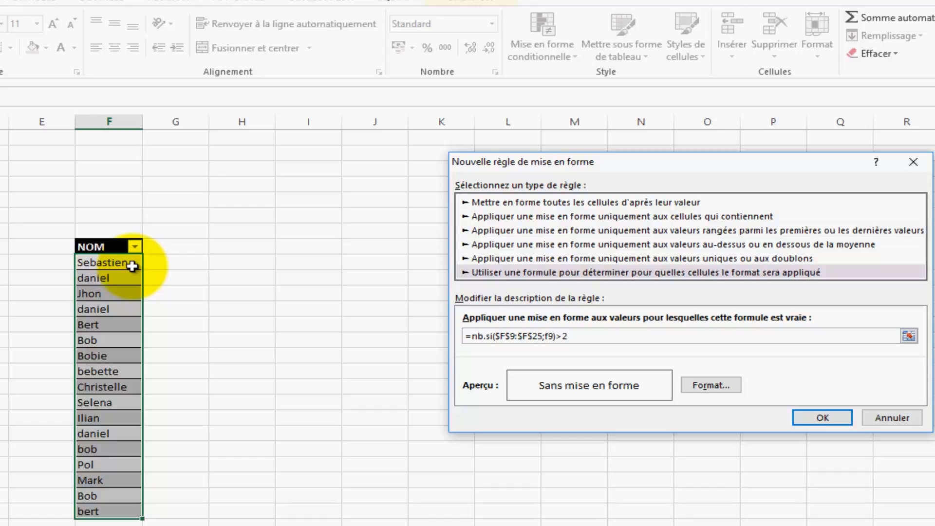
# Give the new formula rule a bright red fill and apply it to the names
pyautogui.click(709, 385)
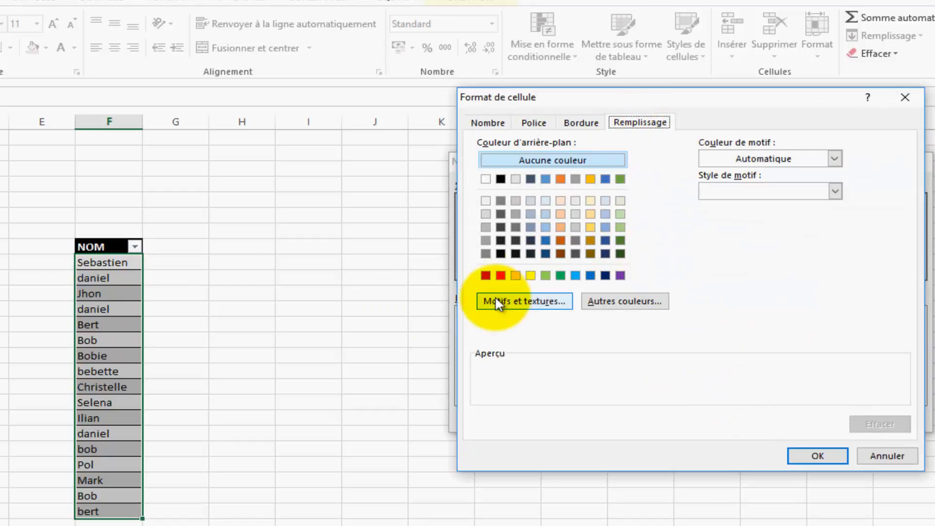
pyautogui.click(500, 275)
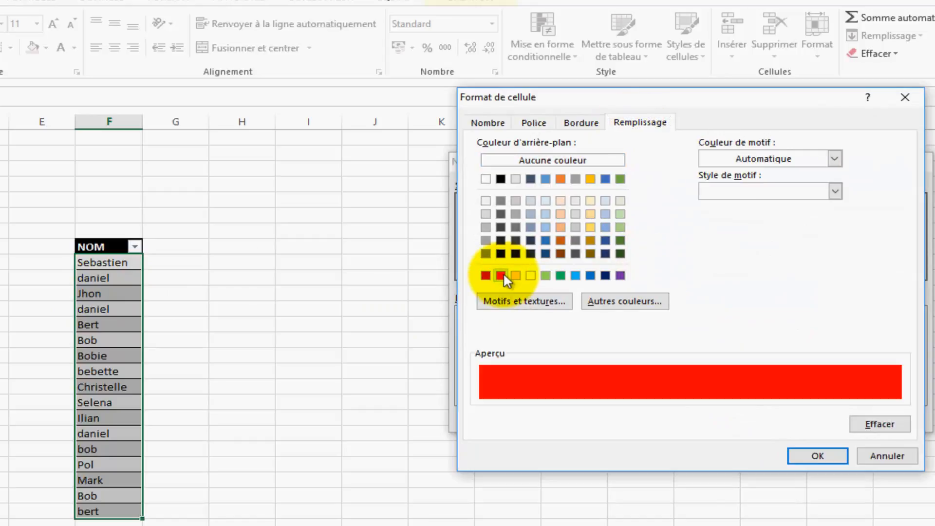
pyautogui.click(816, 457)
pyautogui.click(835, 412)
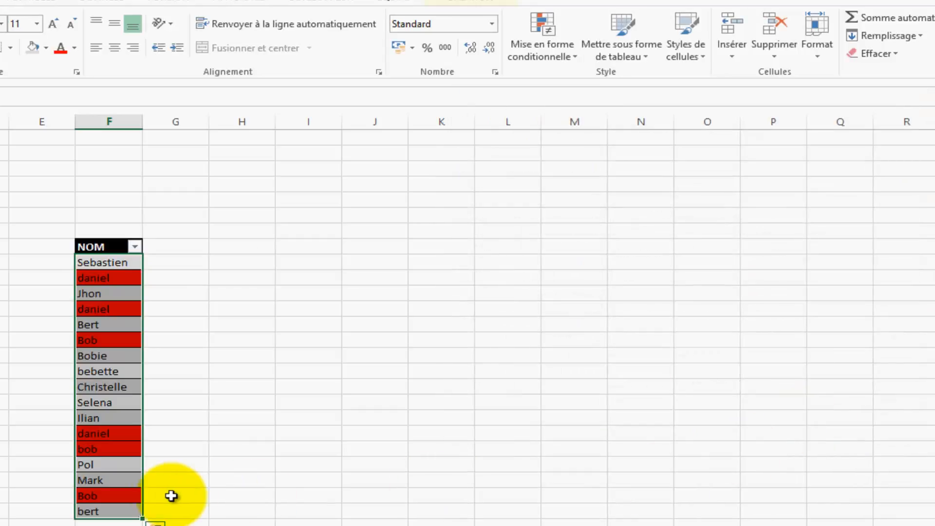
# Examine which names in the NOM column have the red fill, comparing names repeated three times with those repeated twice
pyautogui.click(199, 468)
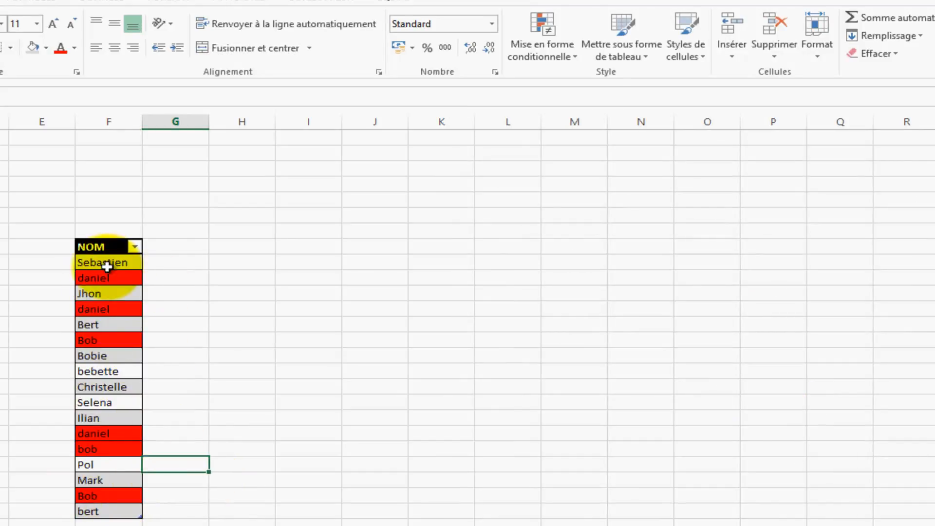
pyautogui.click(228, 469)
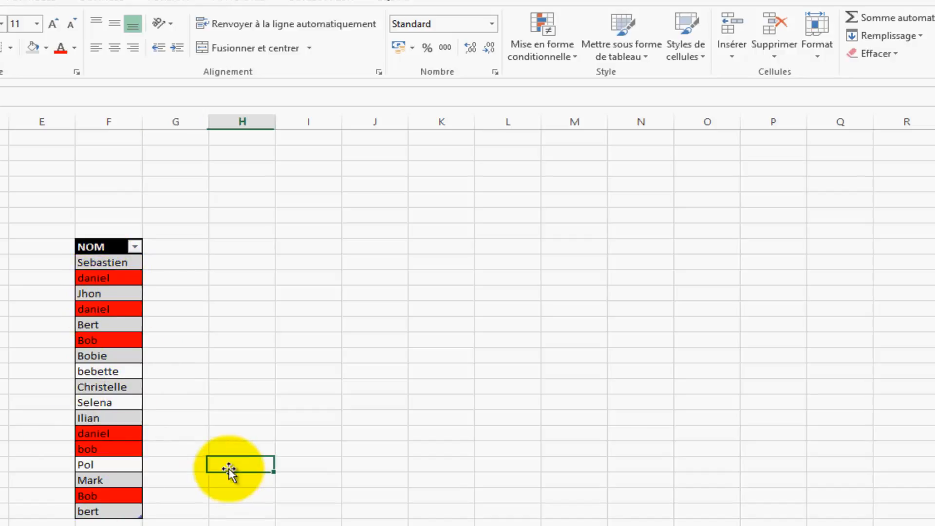
pyautogui.click(104, 276)
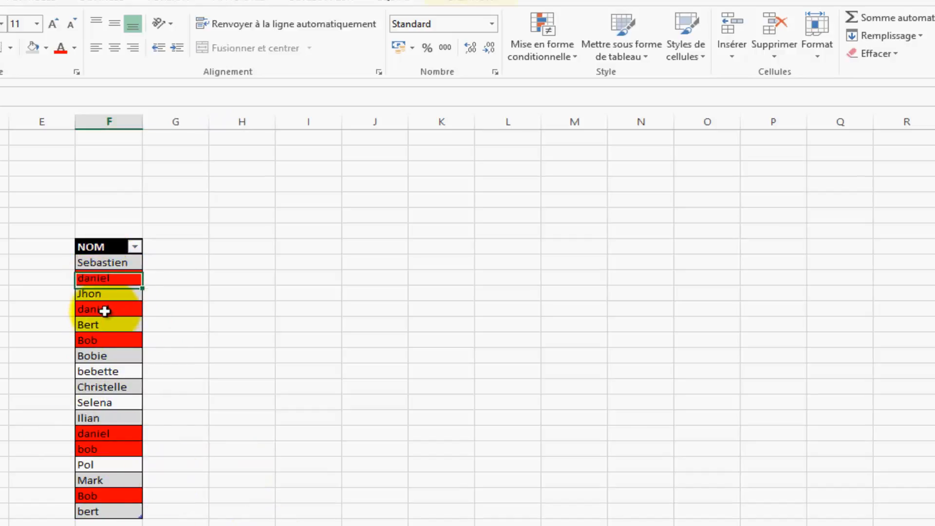
pyautogui.click(104, 435)
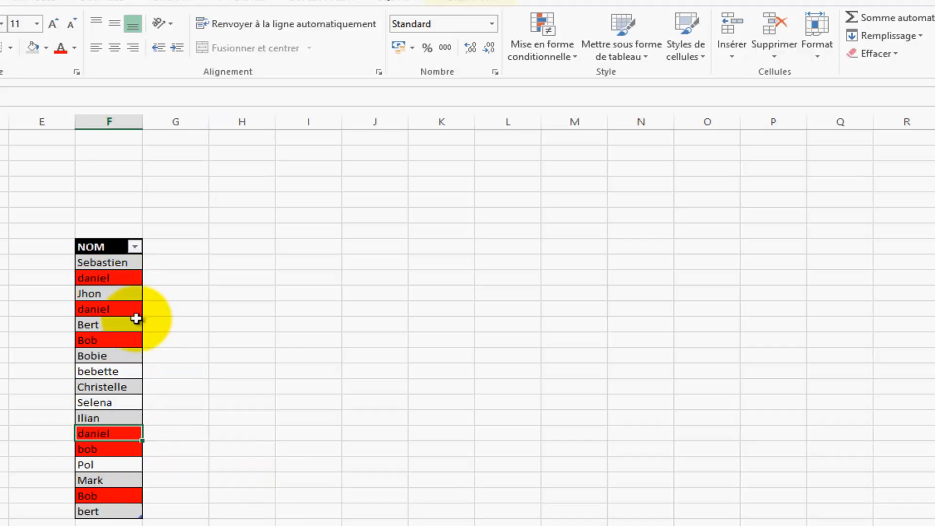
pyautogui.click(98, 496)
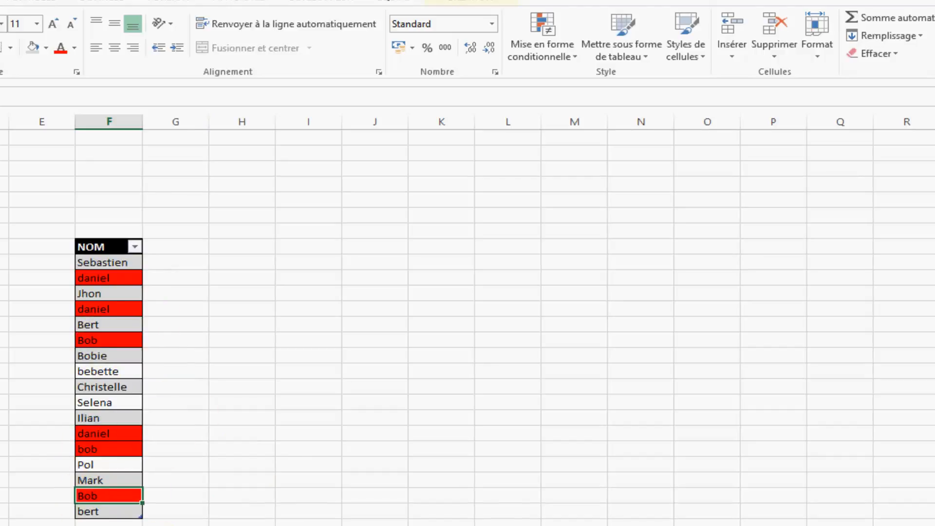
pyautogui.click(188, 523)
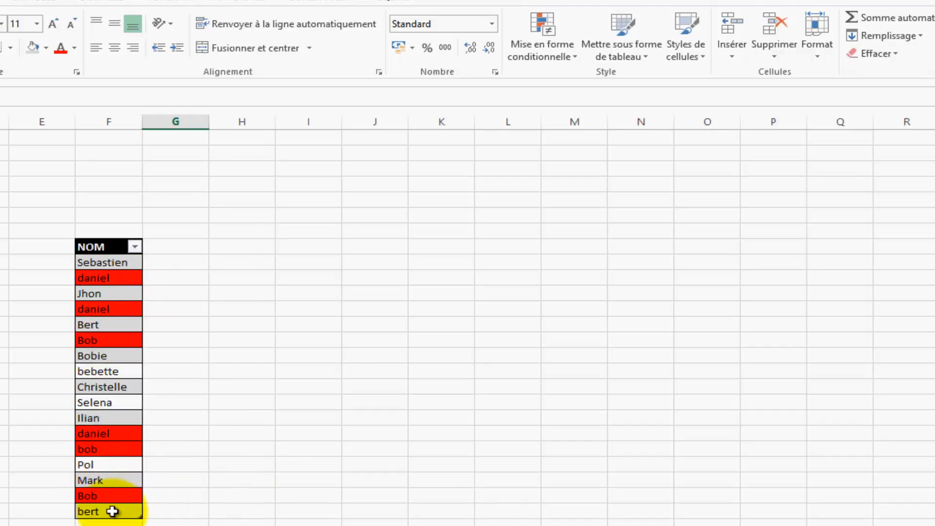
pyautogui.click(111, 509)
pyautogui.click(111, 325)
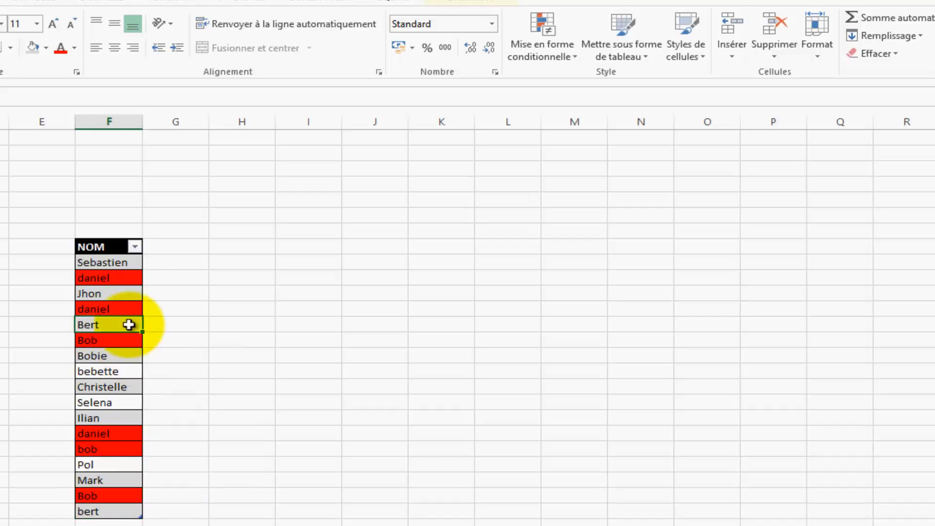
# Add a second formula-based conditional formatting rule for the names in F9:F25 using =nb.si($F$9:$F$25;f9)>1
pyautogui.moveTo(108, 263); pyautogui.dragTo(104, 512)
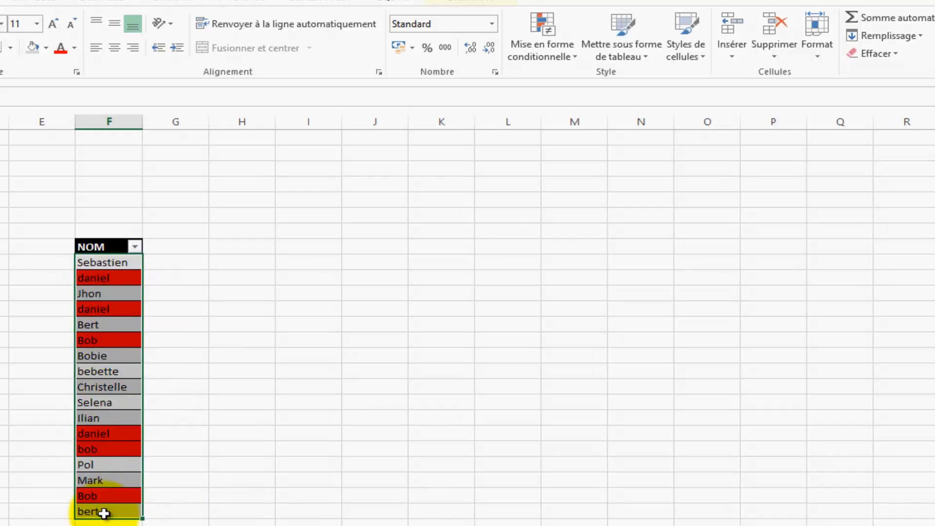
pyautogui.click(557, 49)
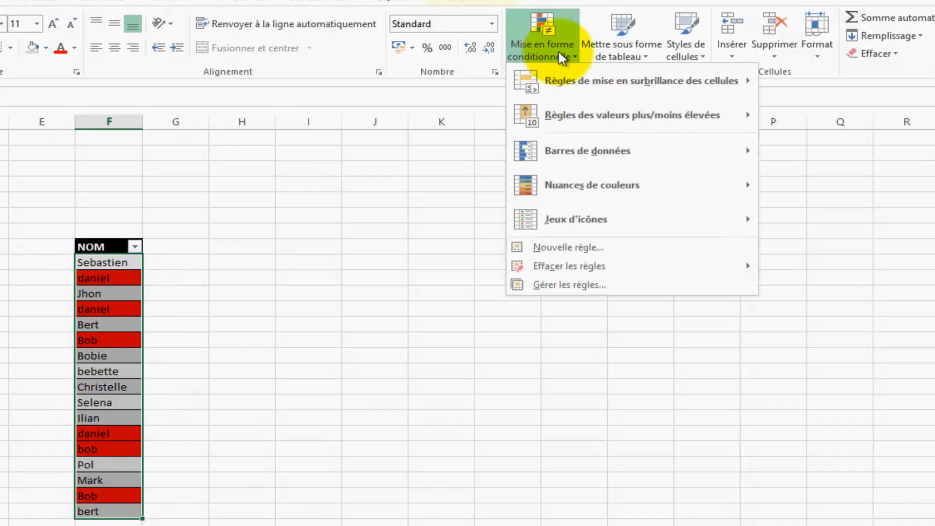
pyautogui.click(626, 285)
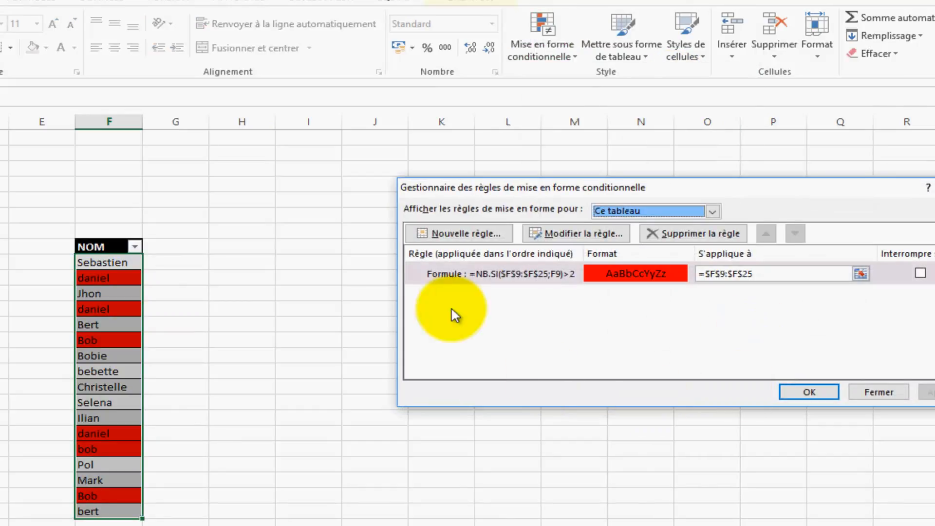
pyautogui.click(454, 234)
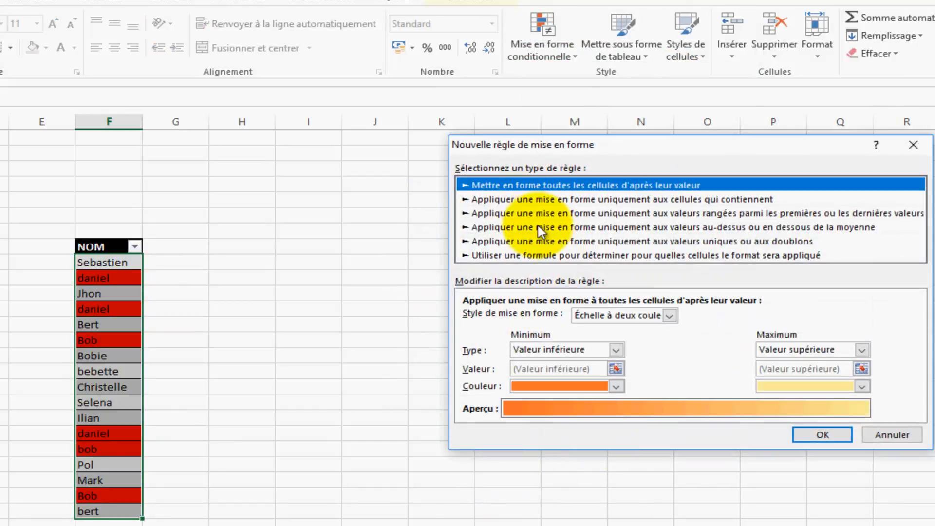
pyautogui.click(504, 254)
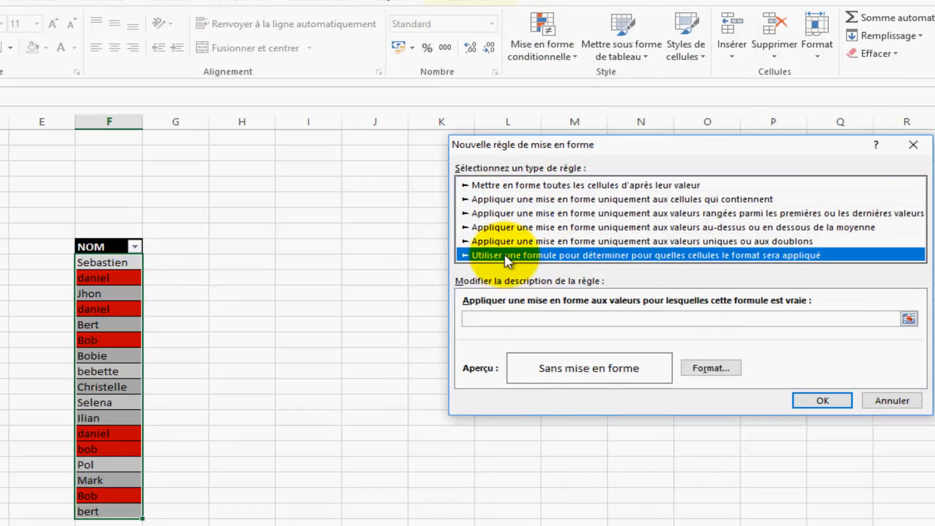
pyautogui.click(520, 319)
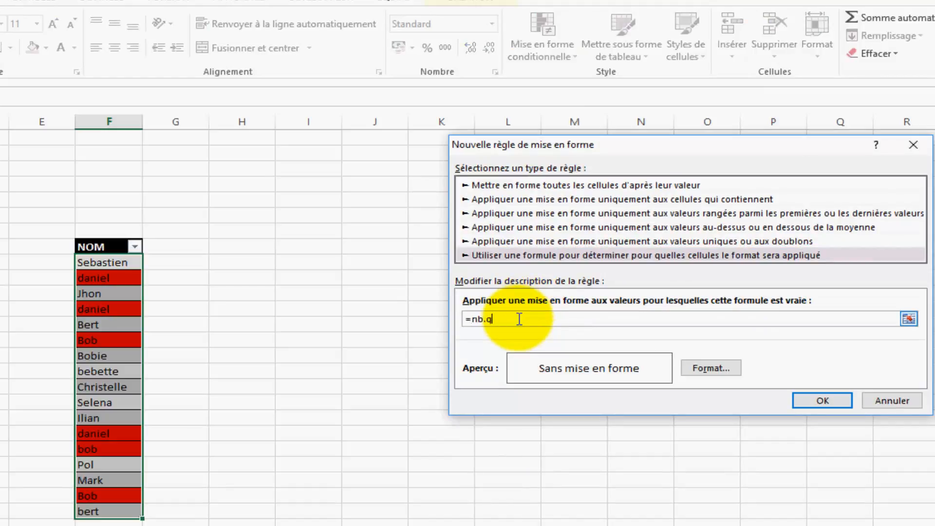
pyautogui.write('=nb.si(')
pyautogui.moveTo(107, 261); pyautogui.dragTo(121, 513)
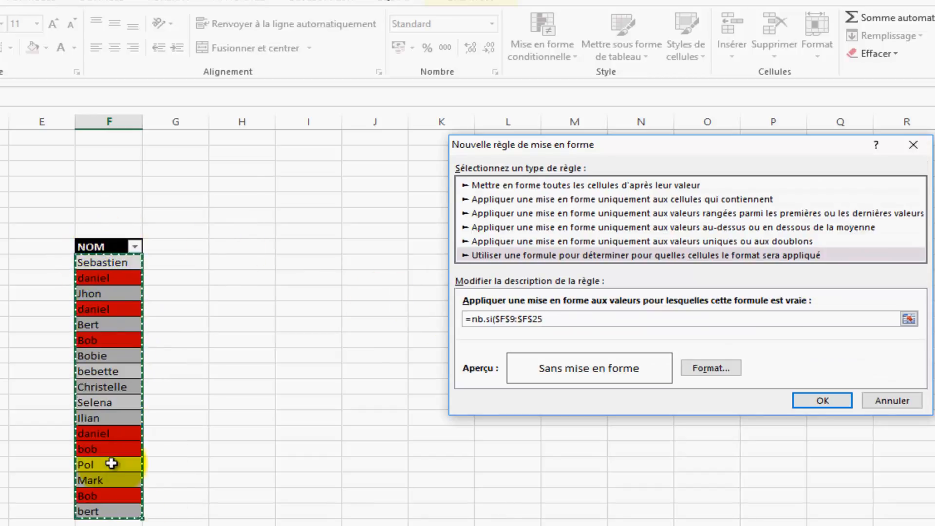
pyautogui.write(';f9)>1')
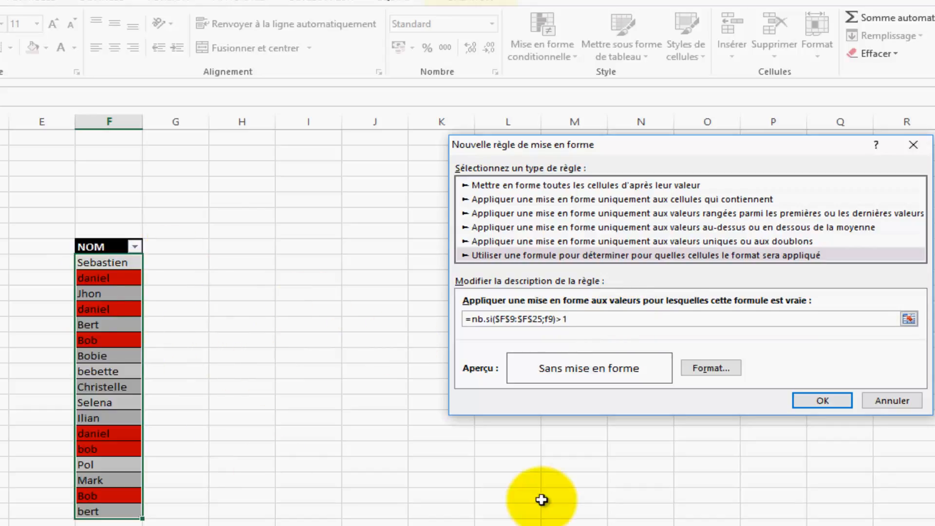
# Give the new >1 rule an orange fill and apply it to the names
pyautogui.click(712, 369)
pyautogui.click(517, 257)
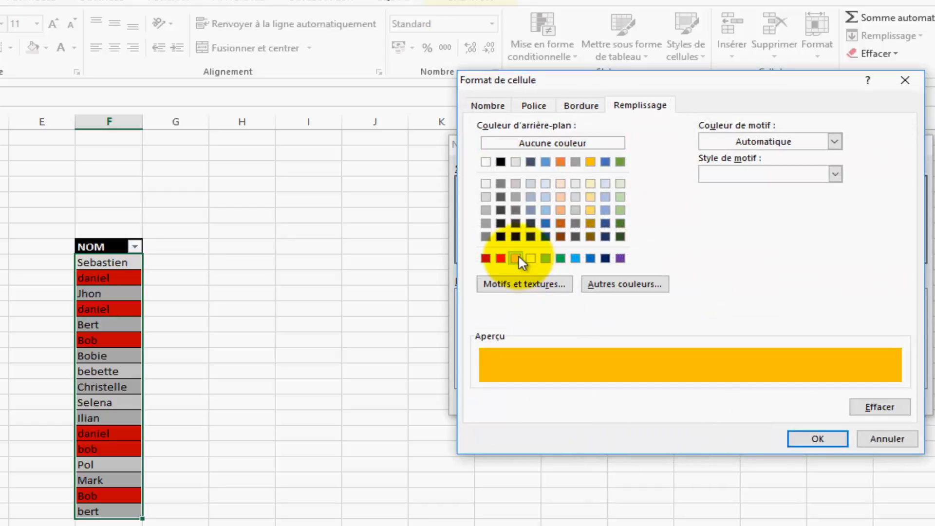
pyautogui.click(809, 439)
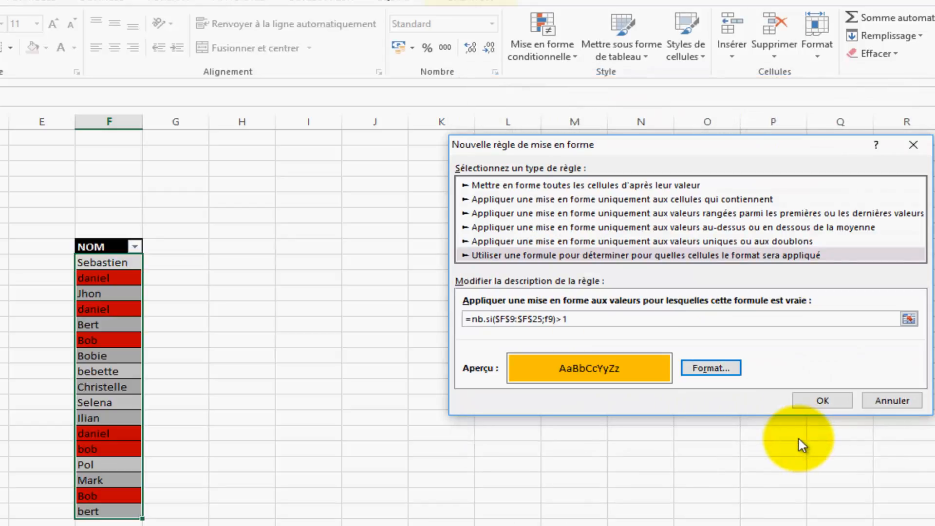
pyautogui.click(840, 397)
pyautogui.click(928, 392)
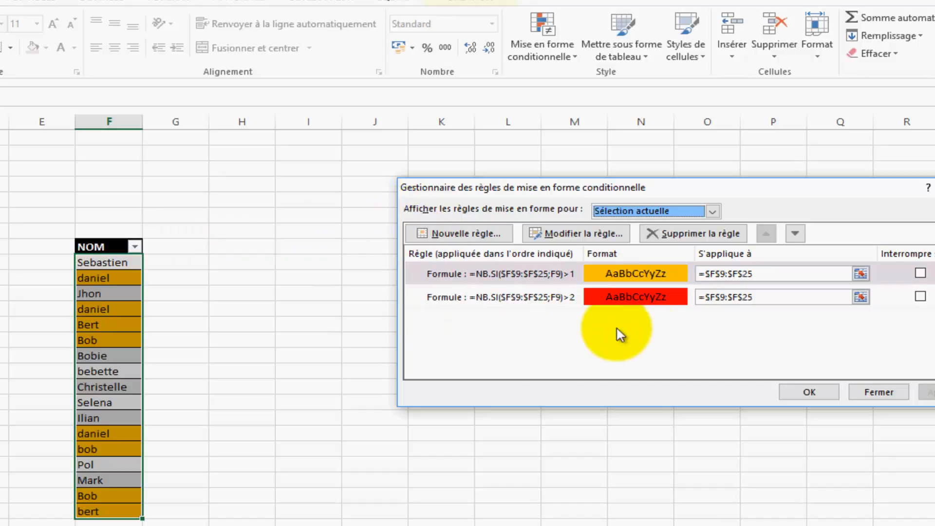
# Move the red >2 rule above the orange >1 rule, then apply the new rule order and close the rules manager
pyautogui.click(541, 305)
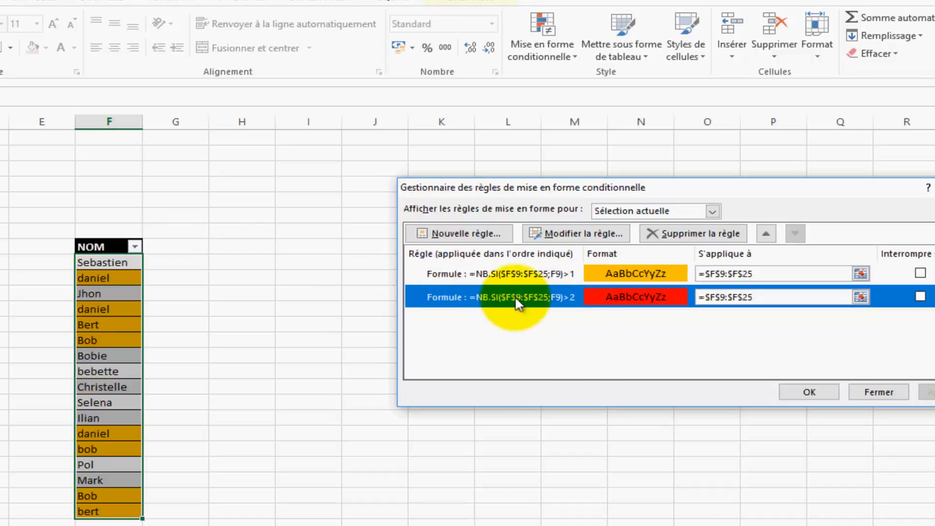
pyautogui.click(765, 236)
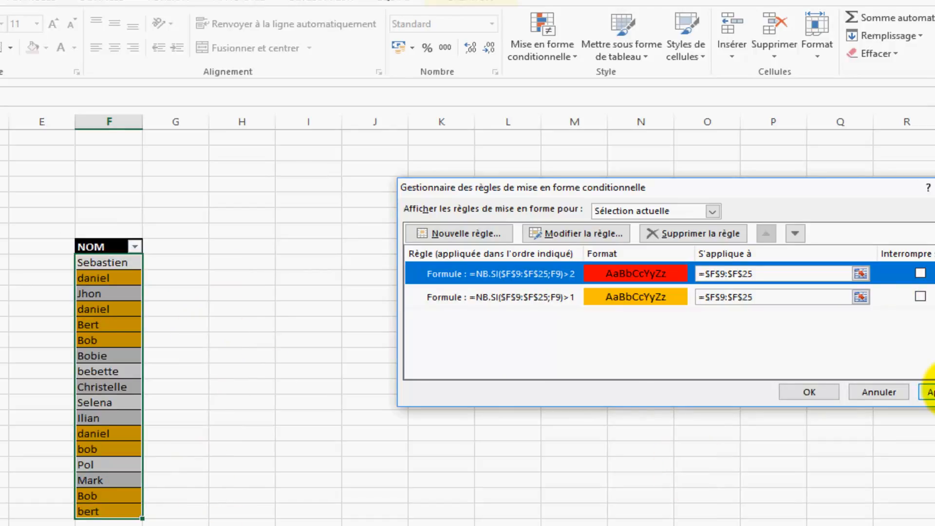
pyautogui.click(933, 392)
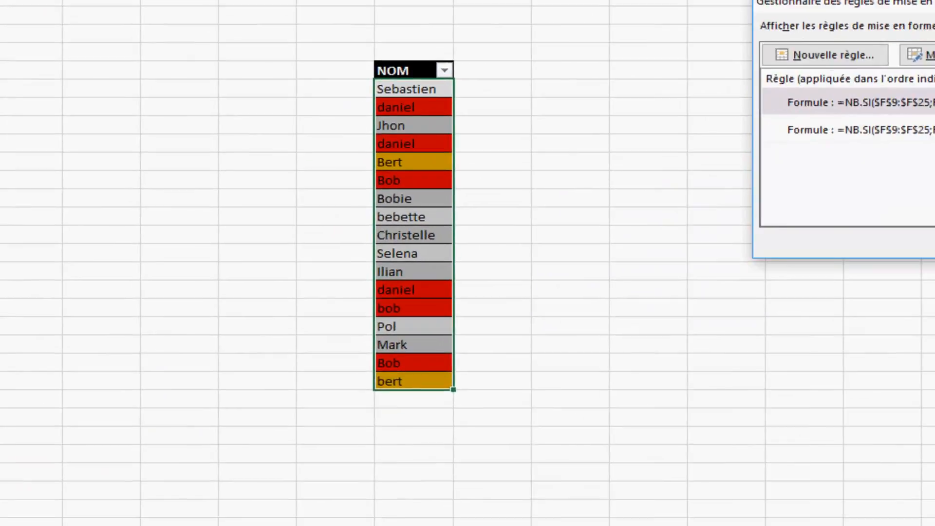
pyautogui.click(809, 392)
pyautogui.click(933, 454)
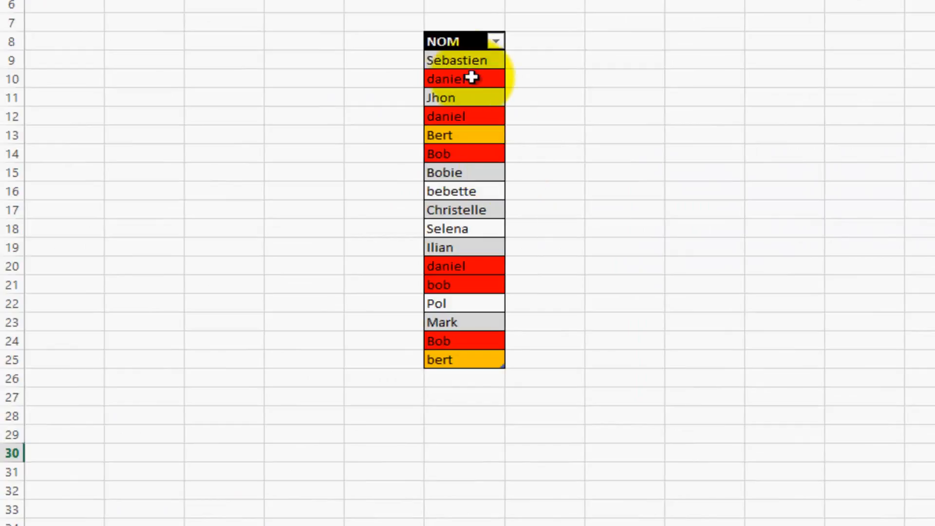
# Examine the NOM column's fills, comparing the red names repeated three times with the orange names repeated twice
pyautogui.click(464, 86)
pyautogui.click(468, 113)
pyautogui.click(488, 266)
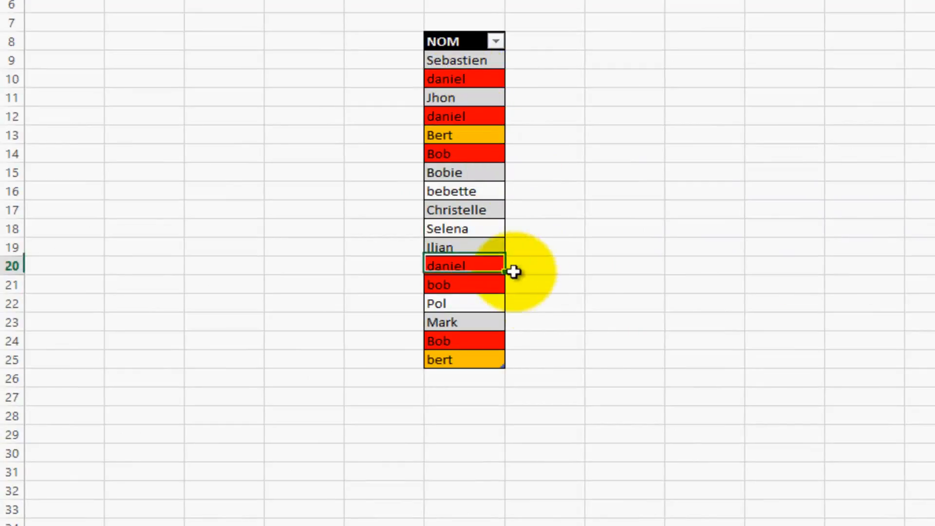
pyautogui.click(475, 155)
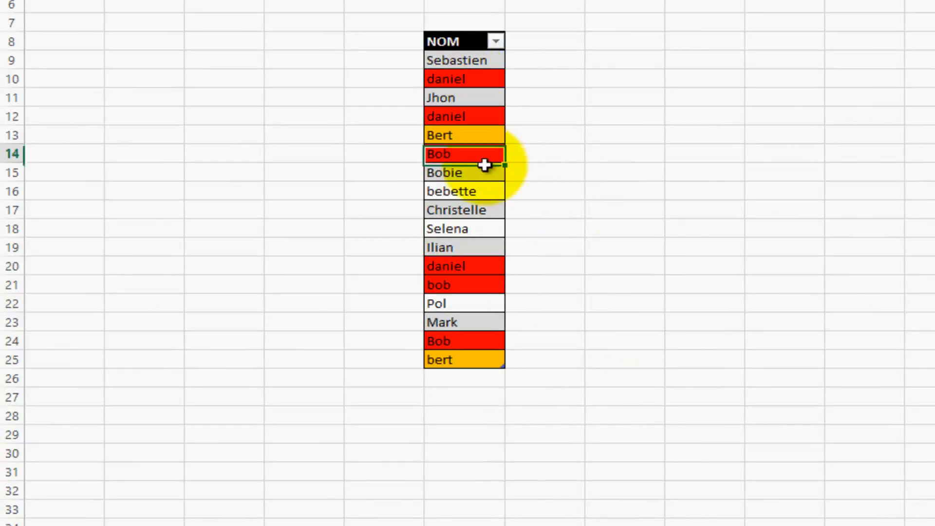
pyautogui.click(471, 305)
pyautogui.click(459, 336)
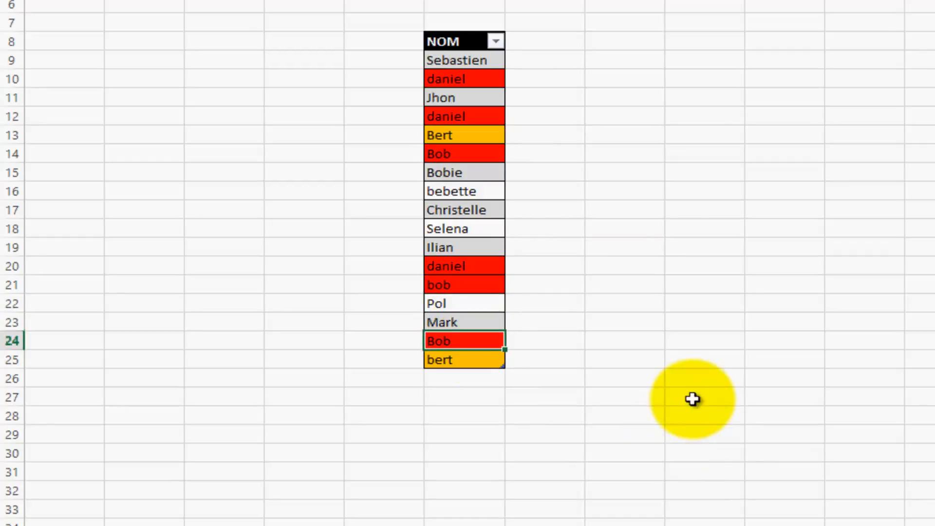
pyautogui.click(468, 145)
pyautogui.click(476, 359)
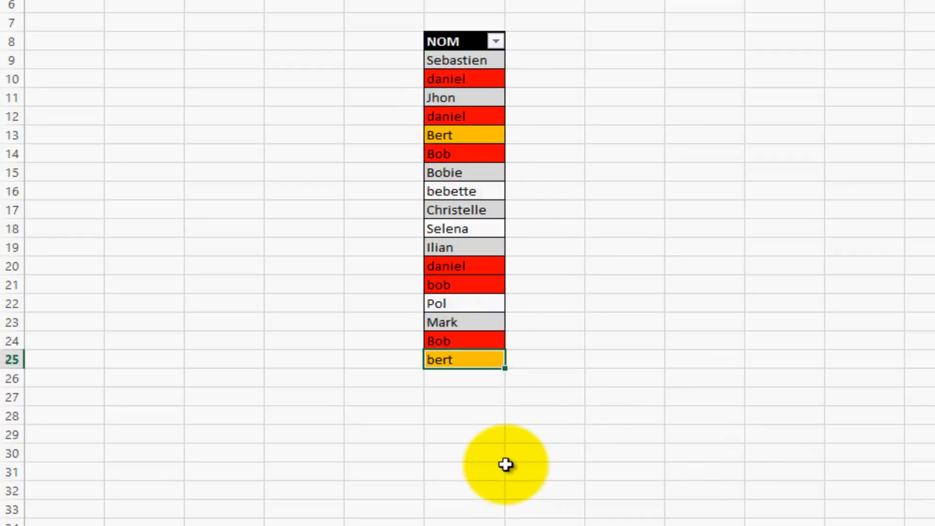
pyautogui.click(655, 380)
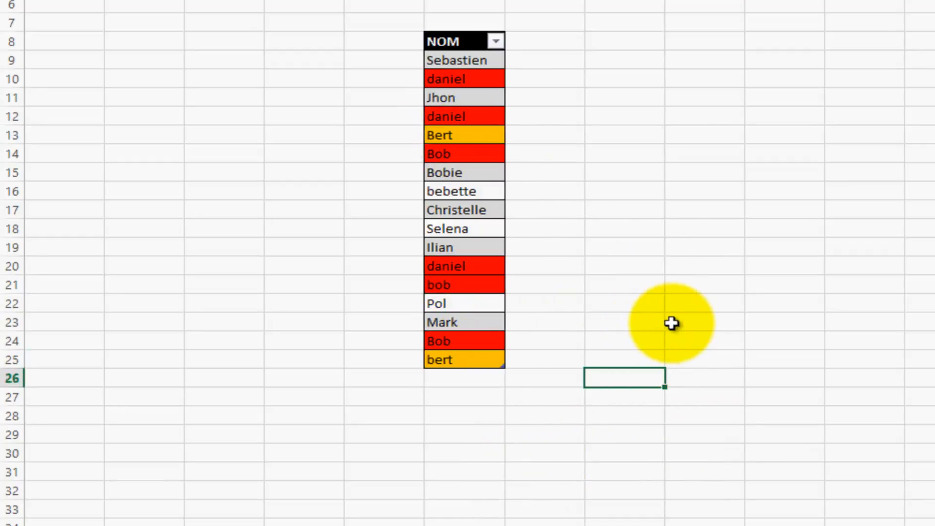
pyautogui.click(779, 206)
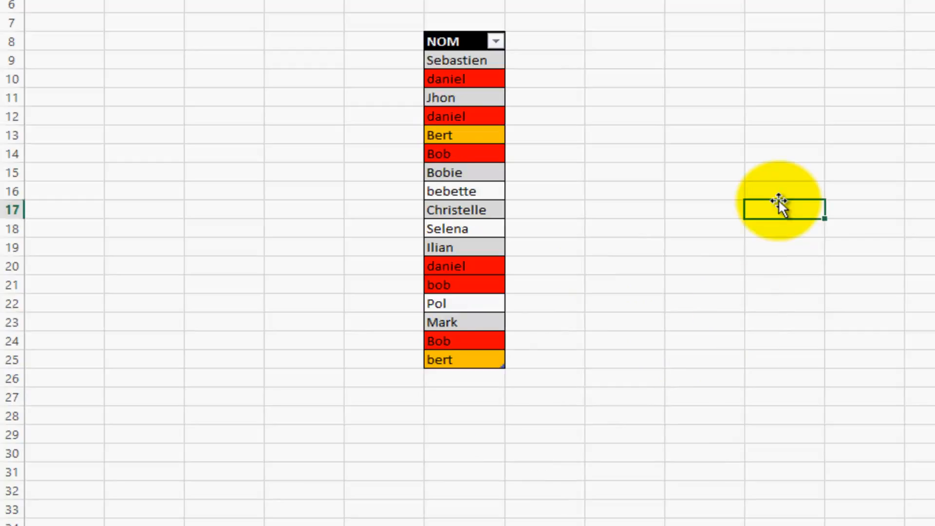